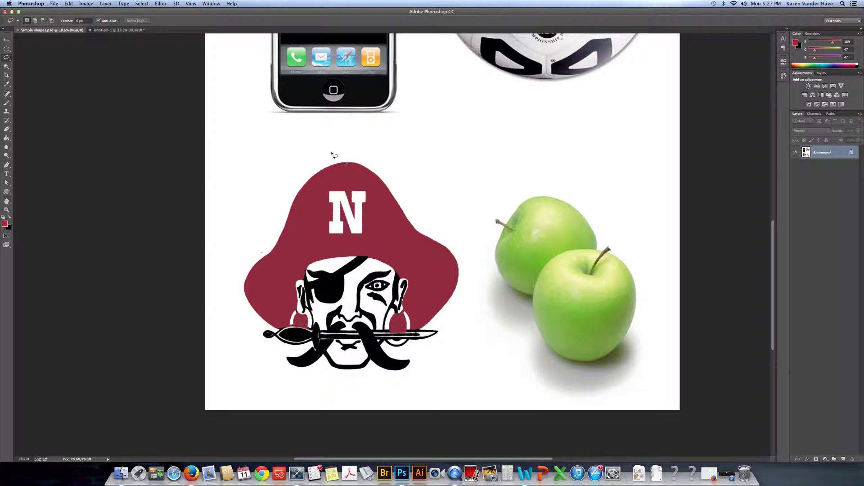
# Step: Outline the pirate head with a freehand Lasso selection, starting at the hat's crown, and deselect it
pyautogui.moveTo(336, 166)
pyautogui.mouseDown()
pyautogui.moveTo(304, 184)
pyautogui.moveTo(276, 249)
pyautogui.moveTo(244, 290)
pyautogui.moveTo(251, 312)
pyautogui.moveTo(285, 333)
pyautogui.moveTo(263, 333)
pyautogui.moveTo(313, 341)
pyautogui.moveTo(312, 351)
pyautogui.moveTo(286, 357)
pyautogui.moveTo(292, 364)
pyautogui.moveTo(306, 367)
pyautogui.moveTo(324, 355)
pyautogui.moveTo(334, 368)
pyautogui.moveTo(357, 370)
pyautogui.moveTo(388, 304)
pyautogui.moveTo(396, 252)
pyautogui.moveTo(379, 185)
pyautogui.moveTo(328, 166)
pyautogui.mouseUp()
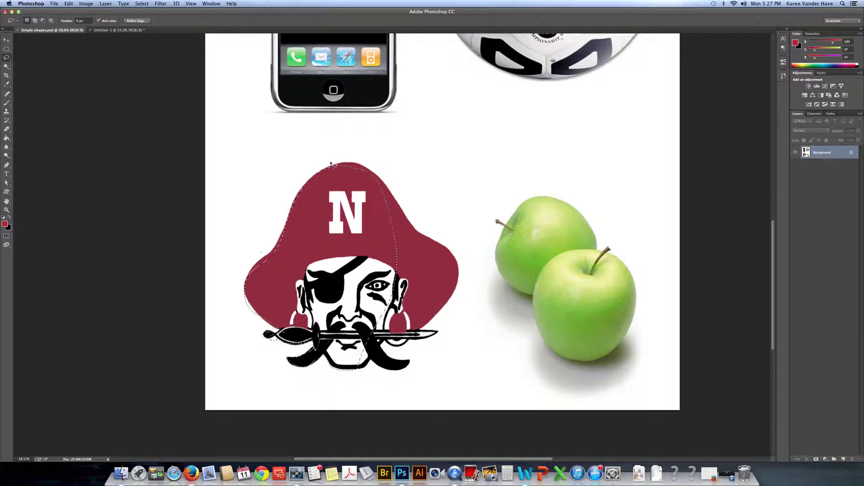
pyautogui.press('super+d')
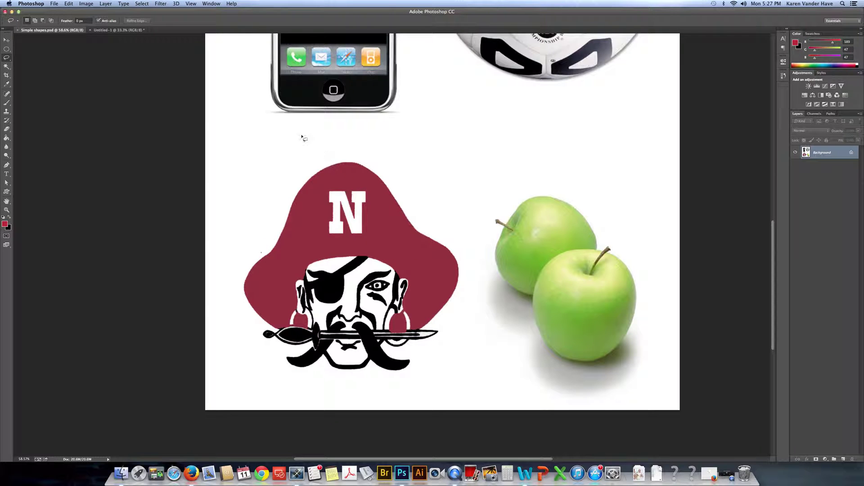
# Step: Select the hat's right side down to the knife tip with the Polygonal Lasso, removing the misplaced point beyond the brim
pyautogui.click(8, 57)
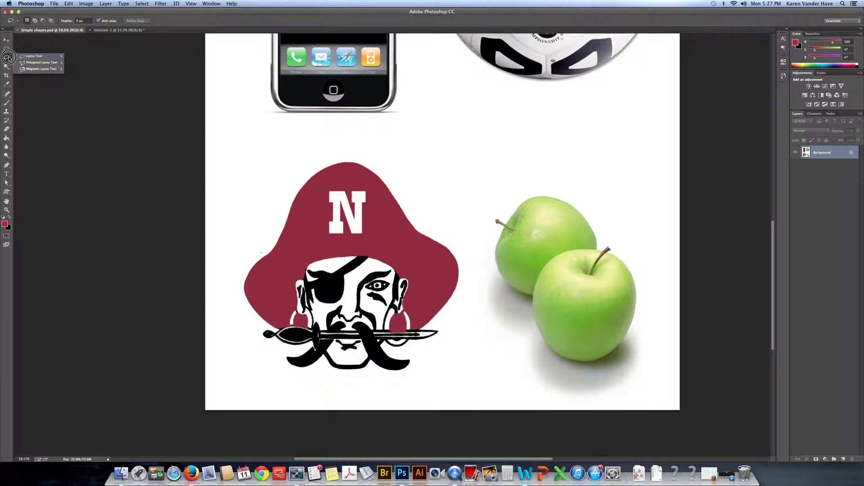
pyautogui.click(34, 63)
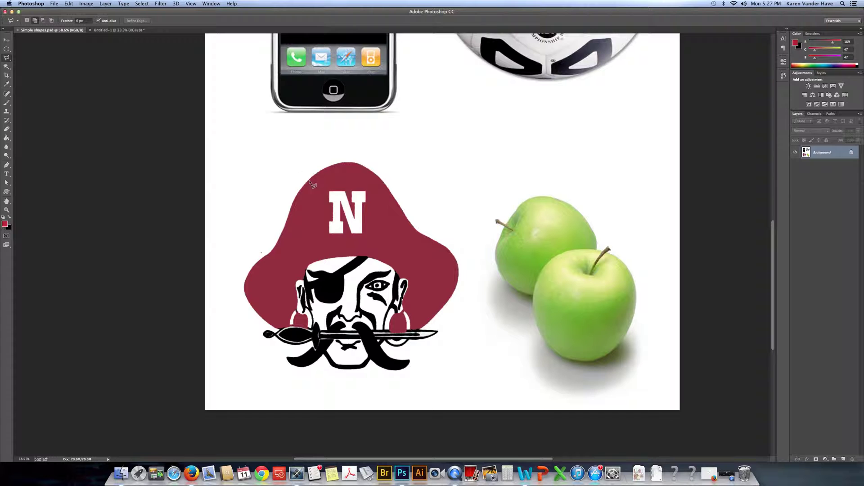
pyautogui.click(322, 171)
pyautogui.click(478, 321)
pyautogui.press('BackSpace')
pyautogui.click(416, 331)
pyautogui.click(438, 332)
pyautogui.doubleClick(418, 343)
# Step: Continue the polygonal outline along the right mustache, chin and left mustache of the pirate
pyautogui.click(410, 363)
pyautogui.click(366, 368)
pyautogui.click(346, 371)
pyautogui.click(305, 366)
pyautogui.click(290, 363)
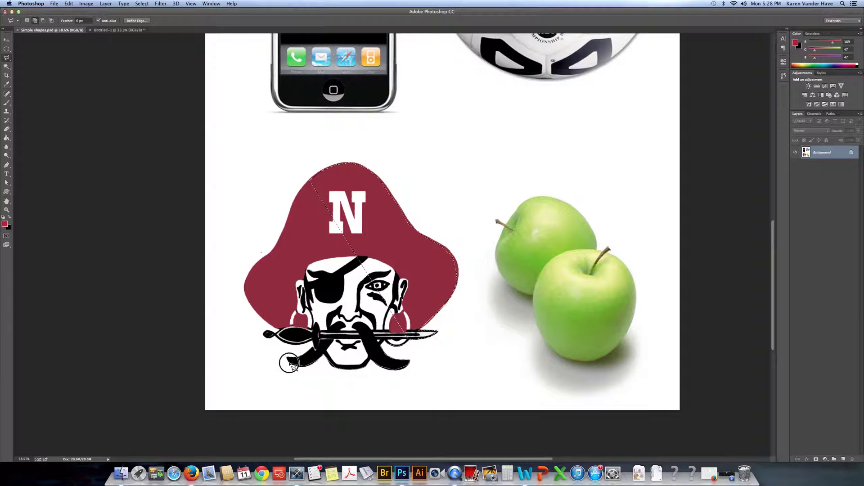
pyautogui.click(314, 345)
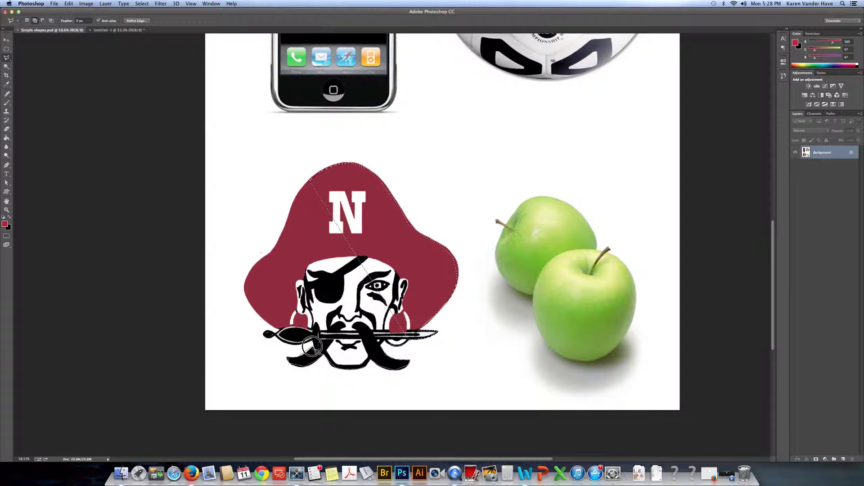
# Step: Extend the polygonal outline around the knife handle and the hat's left edge, and close it near the right earring
pyautogui.click(286, 345)
pyautogui.click(268, 336)
pyautogui.click(282, 336)
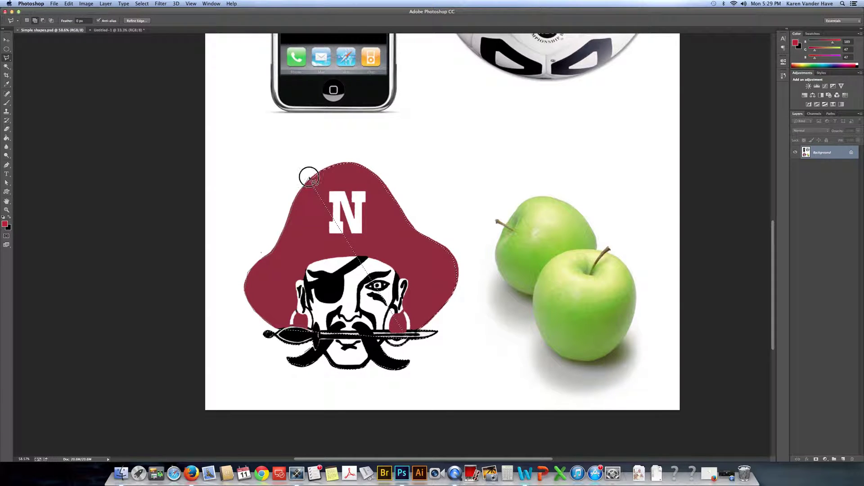
pyautogui.click(331, 186)
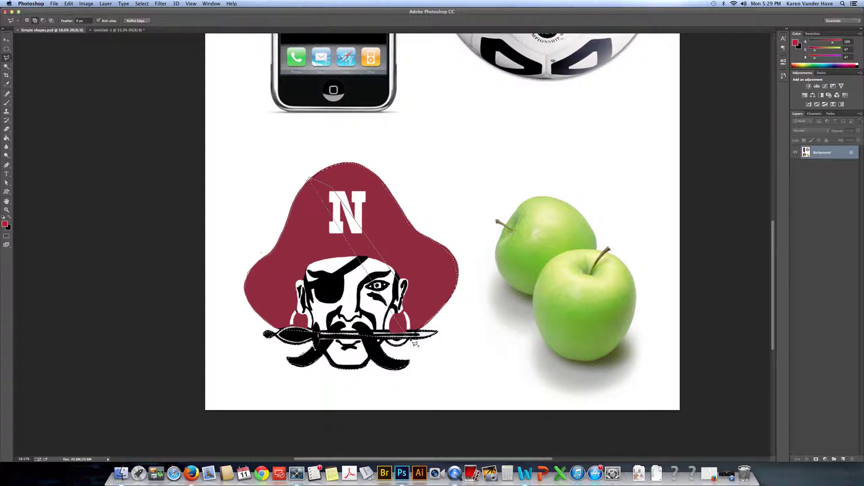
pyautogui.doubleClick(397, 346)
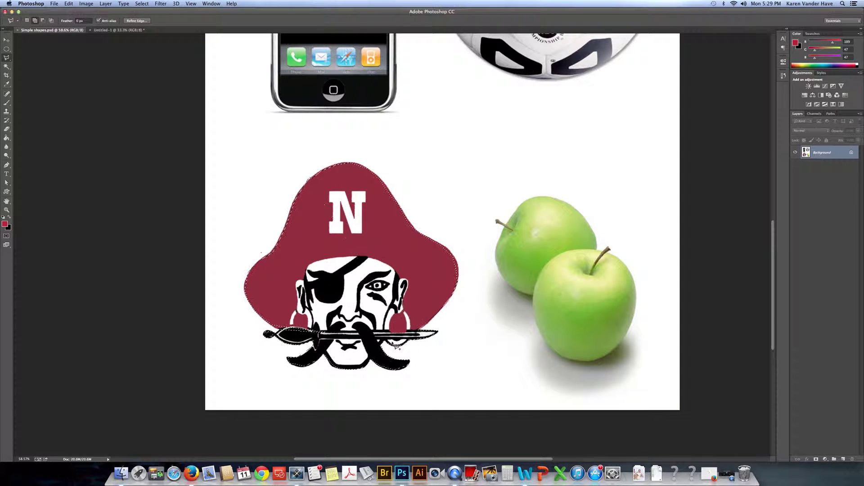
# Step: Place extra polygonal points along the knife handle and deselect the pirate head
pyautogui.click(275, 330)
pyautogui.click(332, 337)
pyautogui.press('super+d')
# Step: Trace the whole pirate head with the Magnetic Lasso, removing the stray points beside the hat brim, and deselect the closed outline
pyautogui.click(7, 58)
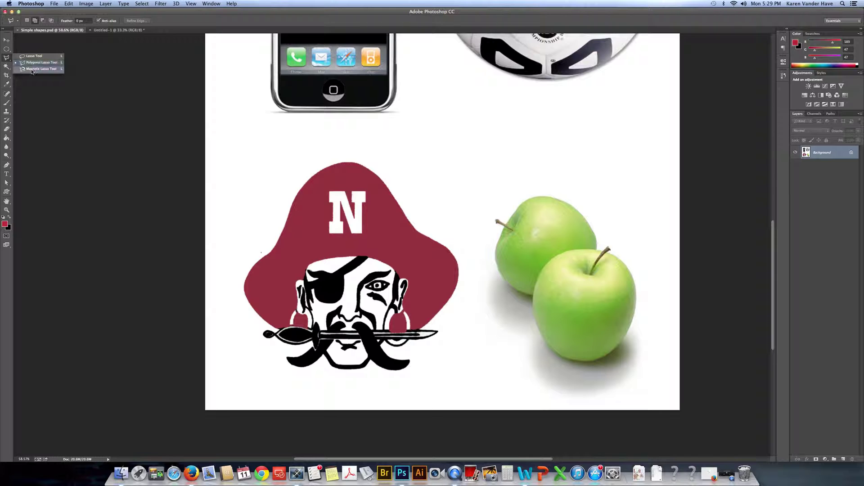
pyautogui.click(32, 69)
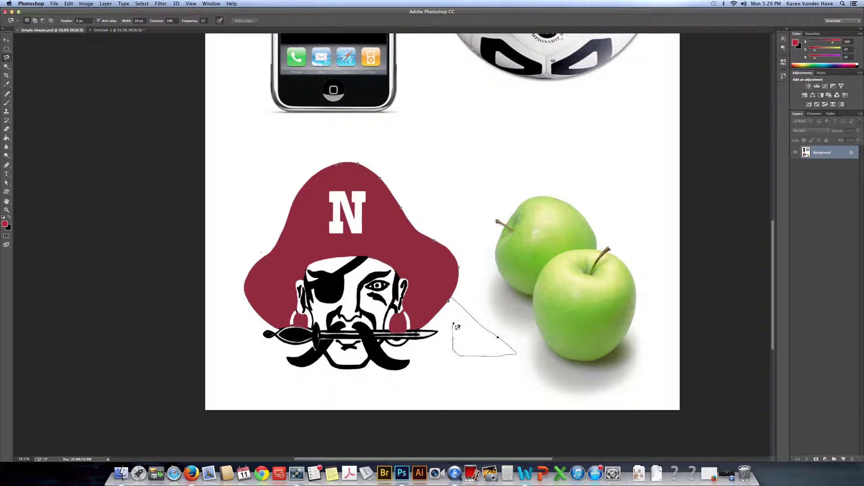
pyautogui.press('BackSpace')
pyautogui.click(385, 342)
pyautogui.click(341, 168)
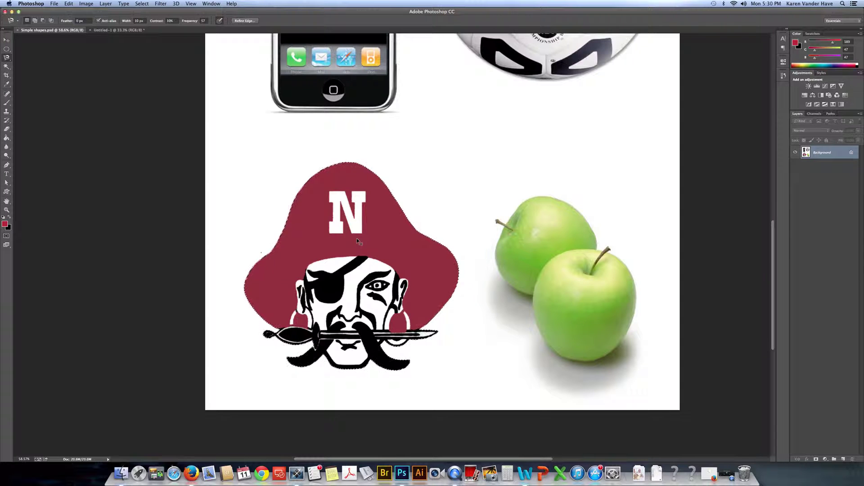
pyautogui.press('super+d')
pyautogui.click(454, 474)
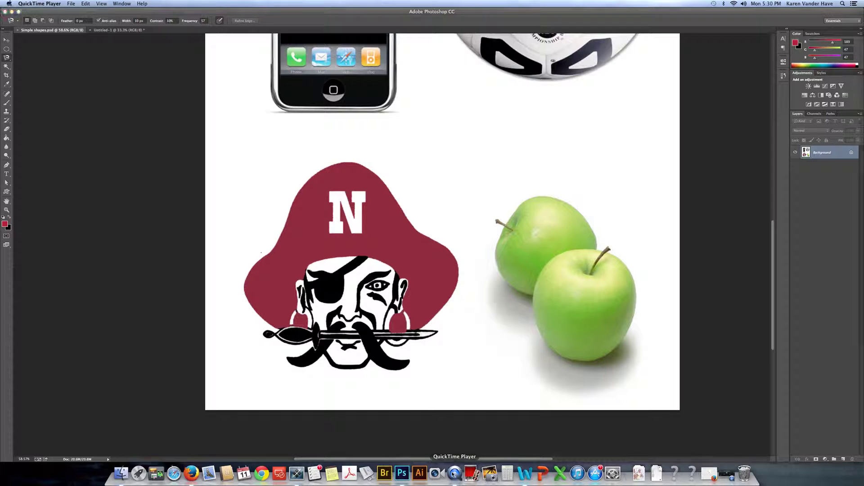